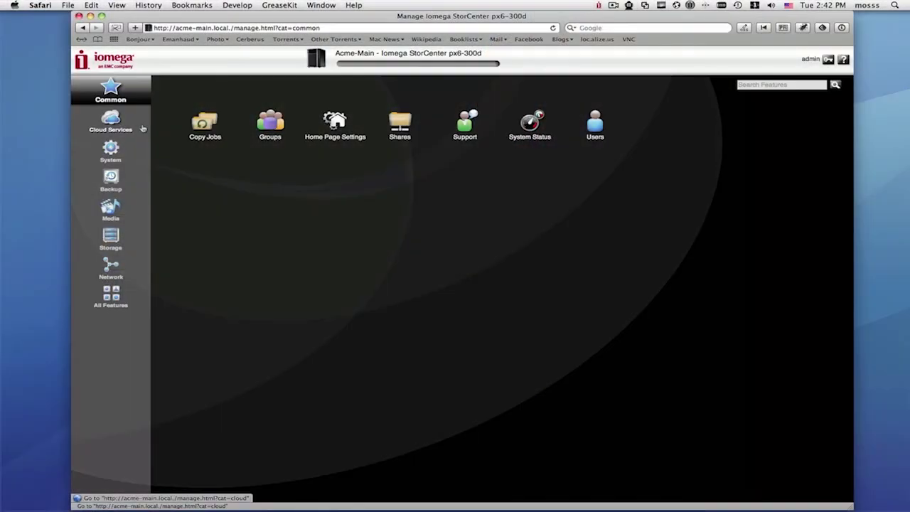
Step: Go to Cloud Services > Personal Cloud and choose My Personal Cloud to create this device's cloud
left_click(113, 123)
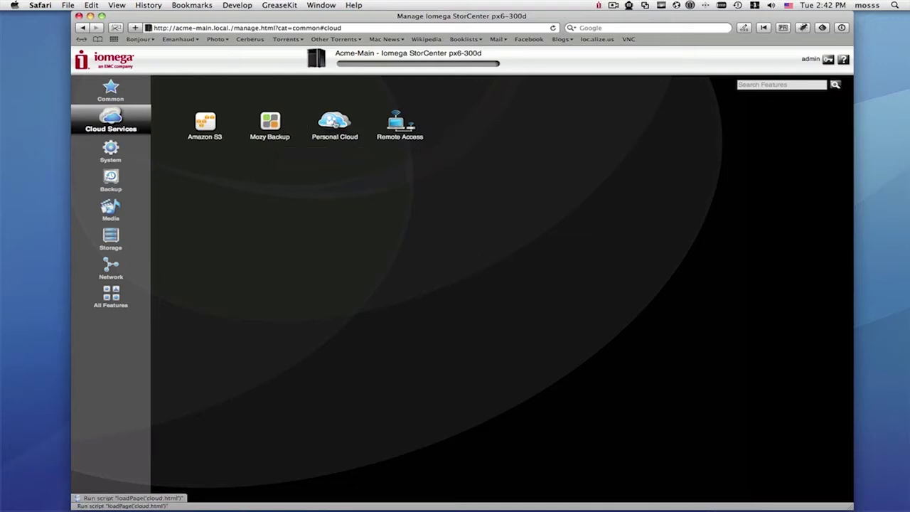
left_click(334, 124)
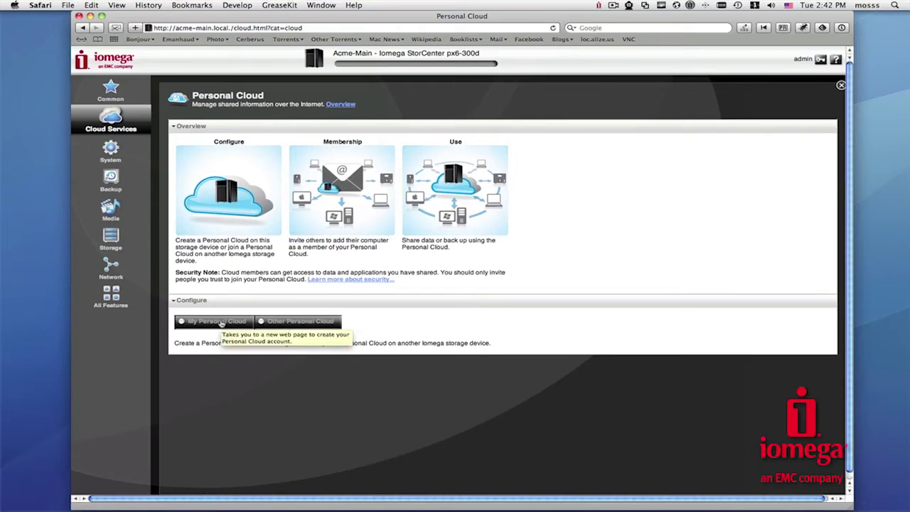
left_click(220, 323)
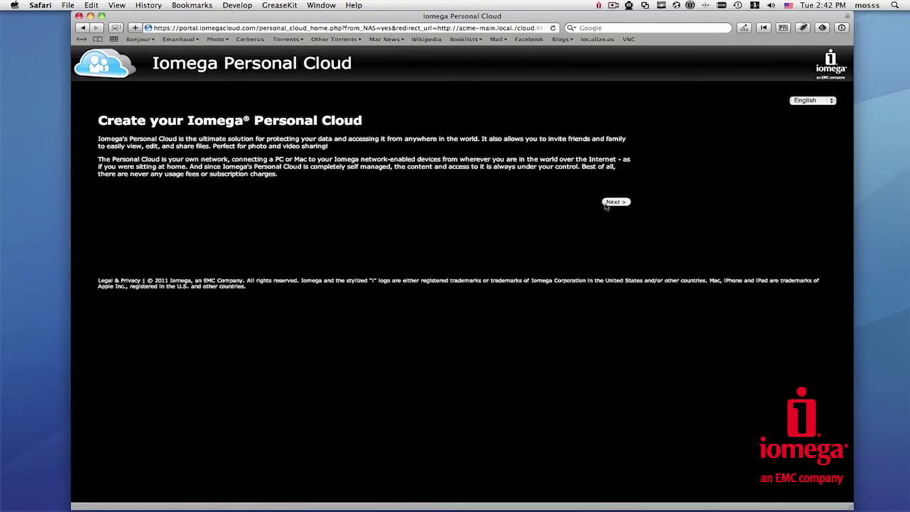
Step: Create a Personal Cloud named AcmeCloud with the owner's e-mail address, accepting the privacy terms
left_click(609, 203)
left_click(277, 171)
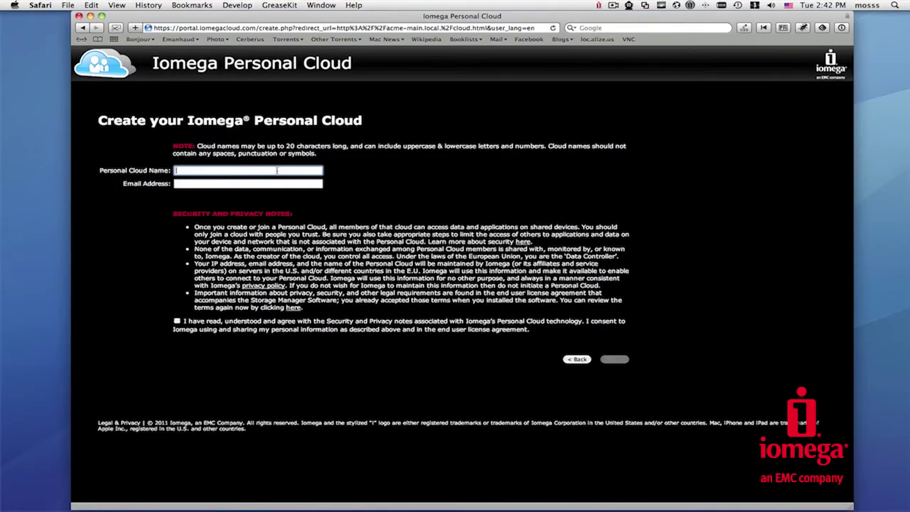
type("AcmeCloud")
left_click(249, 183)
key("super+v")
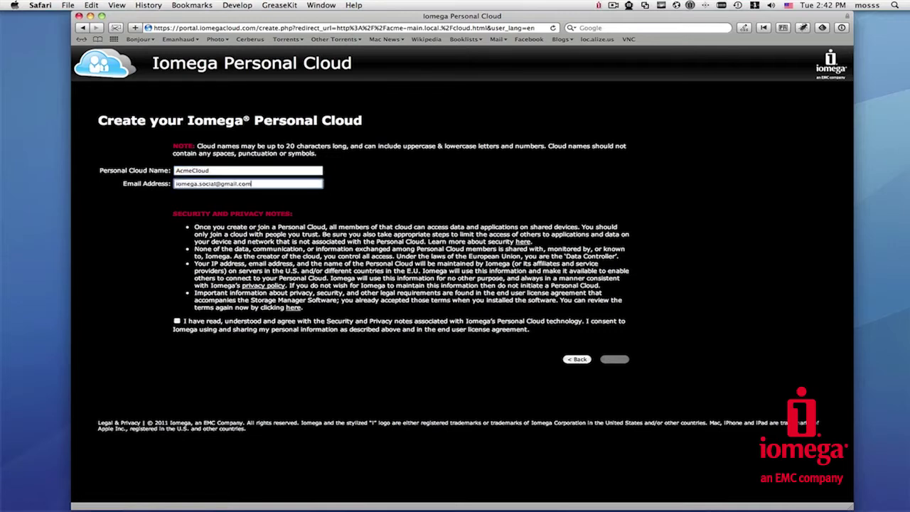
left_click(177, 321)
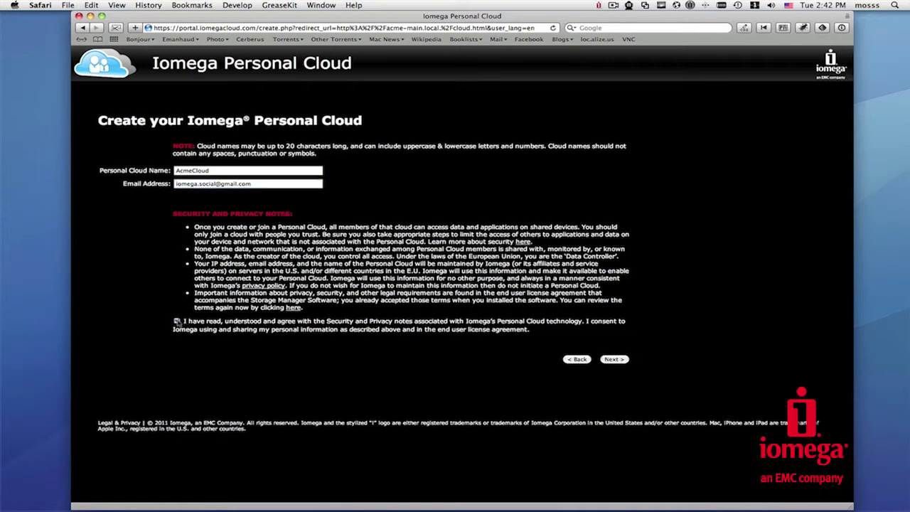
left_click(608, 359)
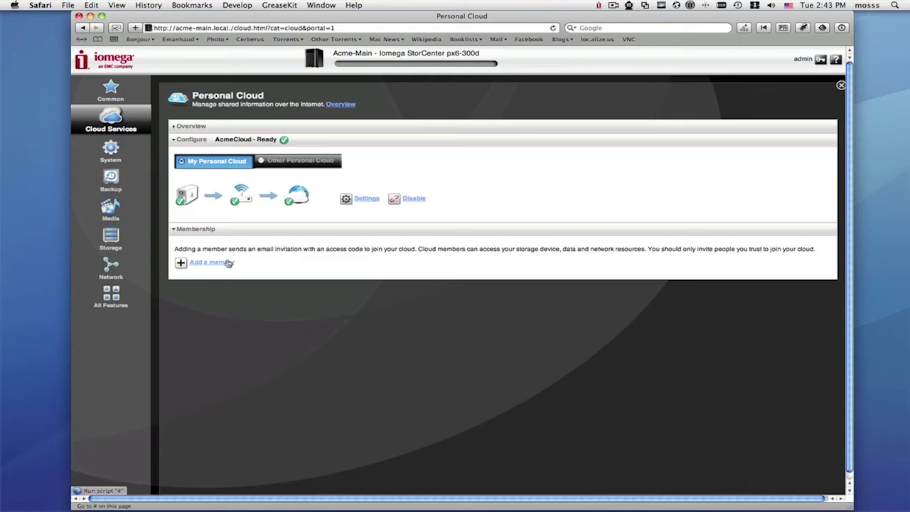
Step: Invite a 'Branch Office' member to AcmeCloud using the member's e-mail address
left_click(226, 262)
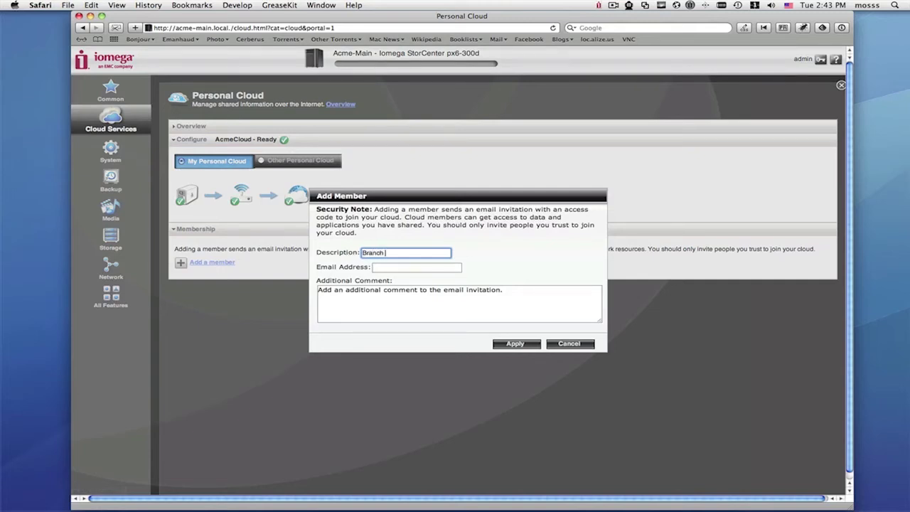
type("Branch Office")
key("Tab")
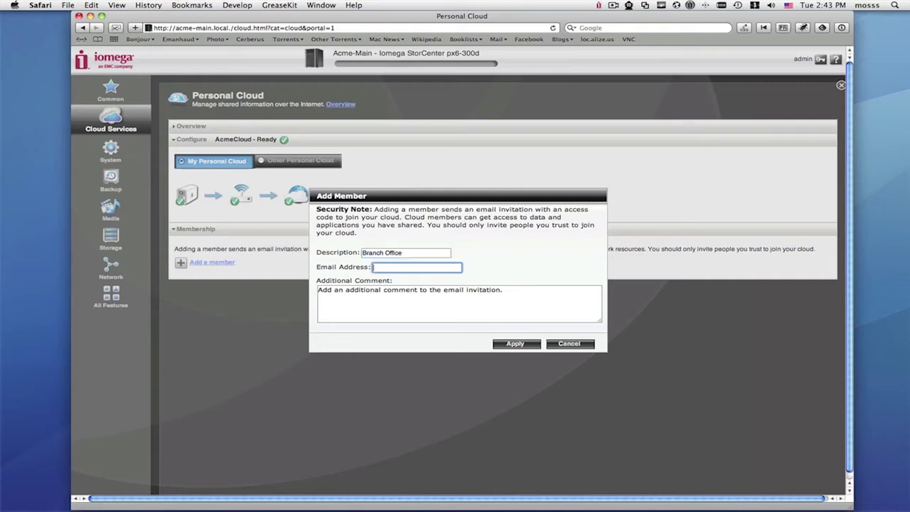
key("super+v")
left_click(512, 345)
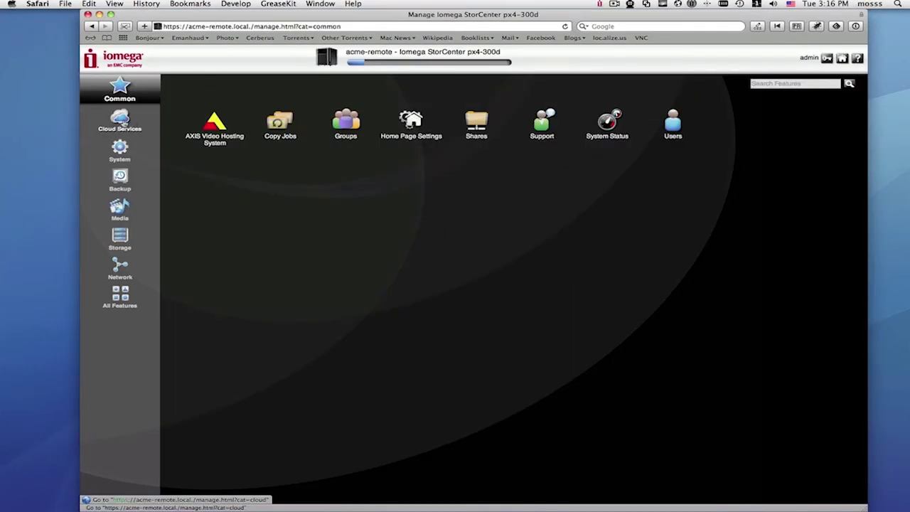
Step: On acme-remote, join the existing AcmeCloud with the invitation access code and High encryption
left_click(121, 121)
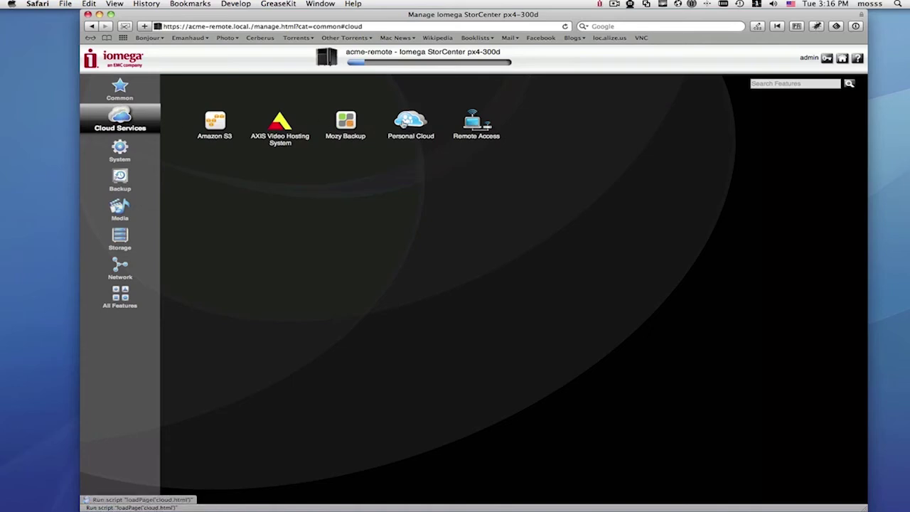
left_click(404, 122)
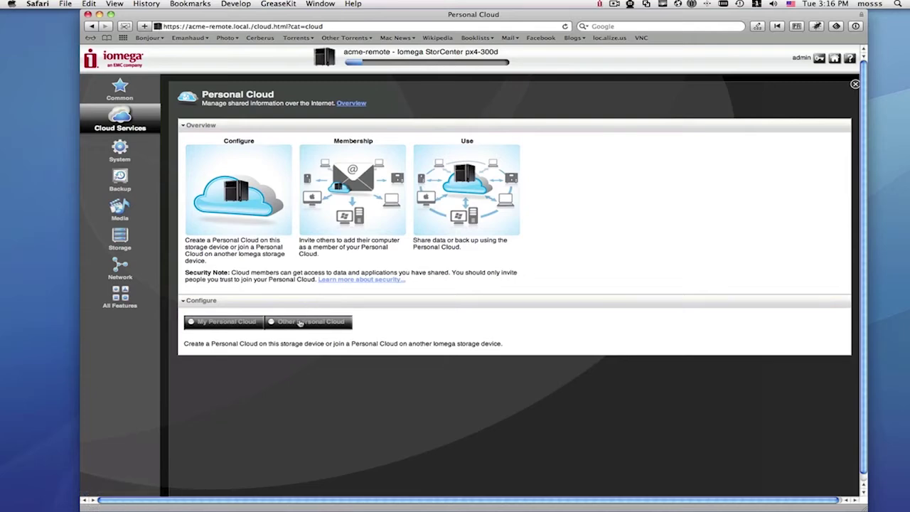
left_click(299, 323)
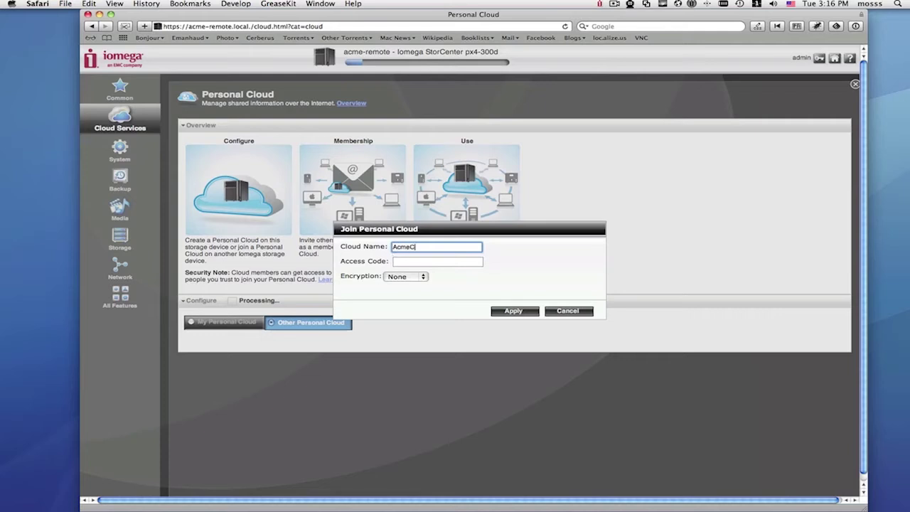
key("Tab")
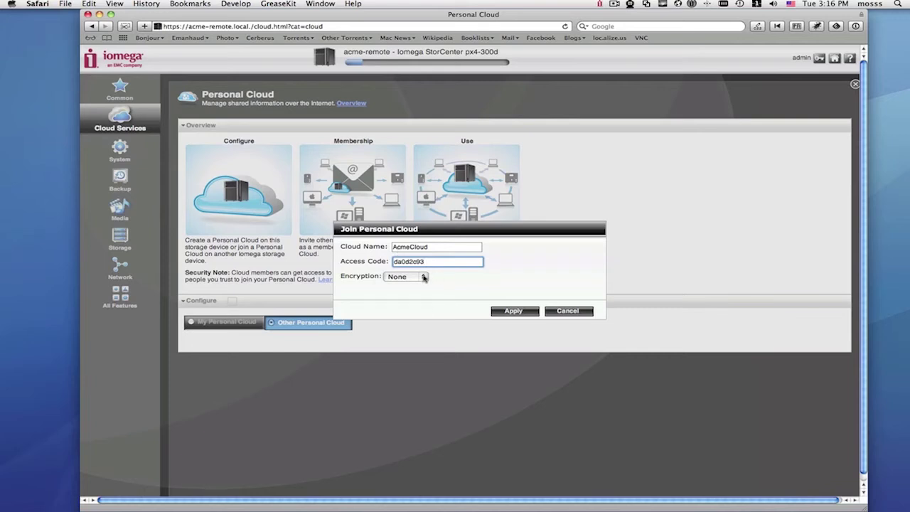
left_click(424, 277)
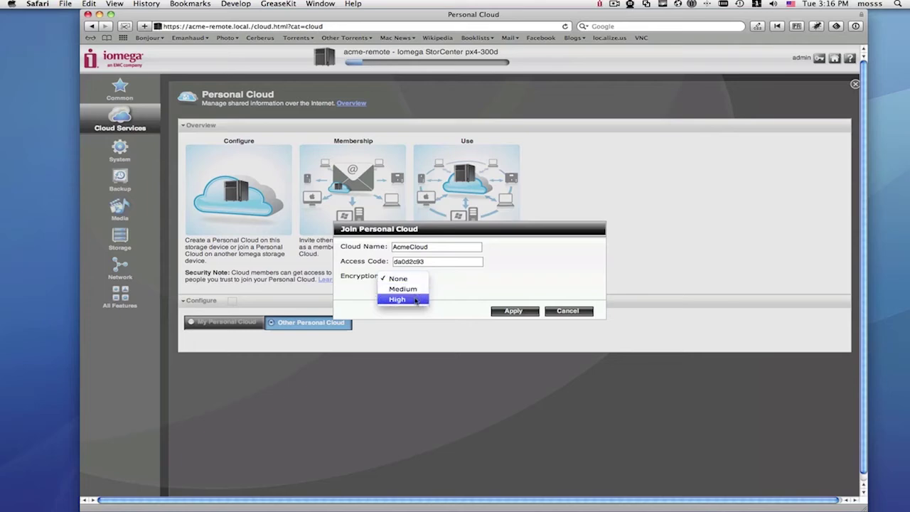
left_click(416, 299)
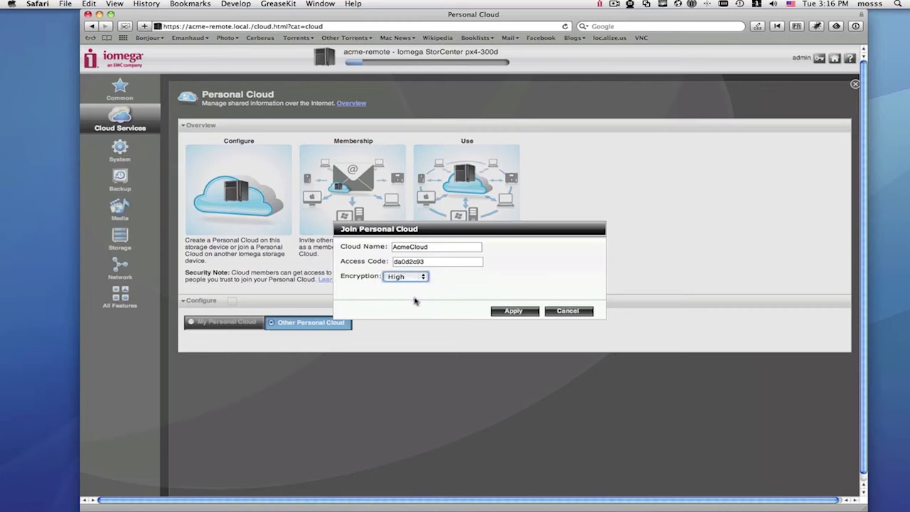
left_click(505, 312)
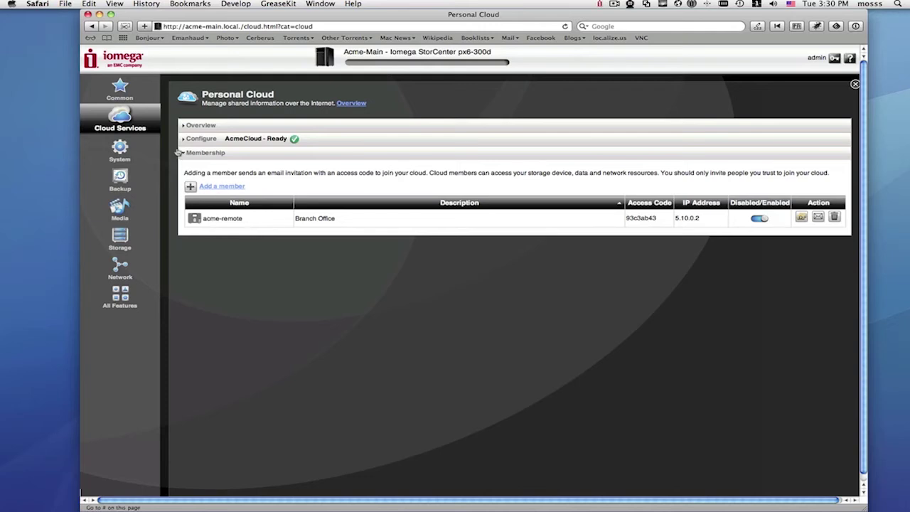
Step: Open Acme-Main's Backup > Copy Jobs page, which lists no copy jobs yet
left_click(120, 88)
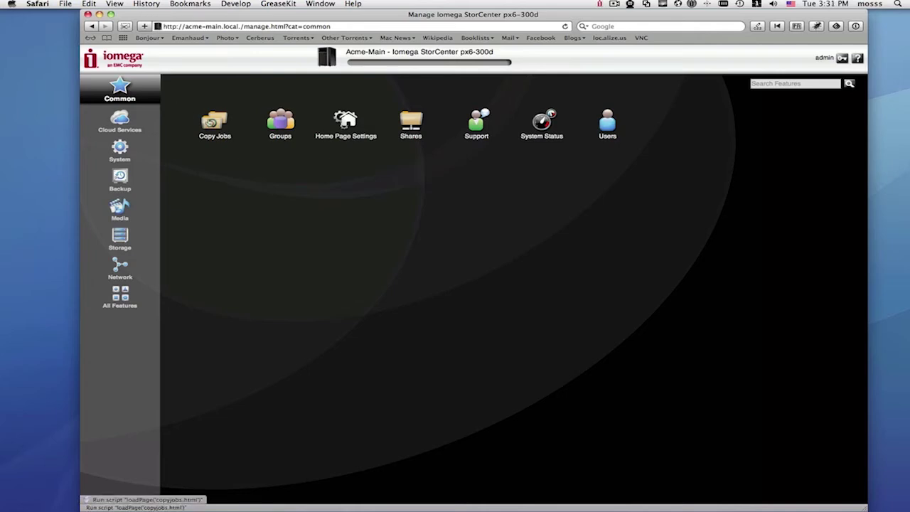
left_click(221, 142)
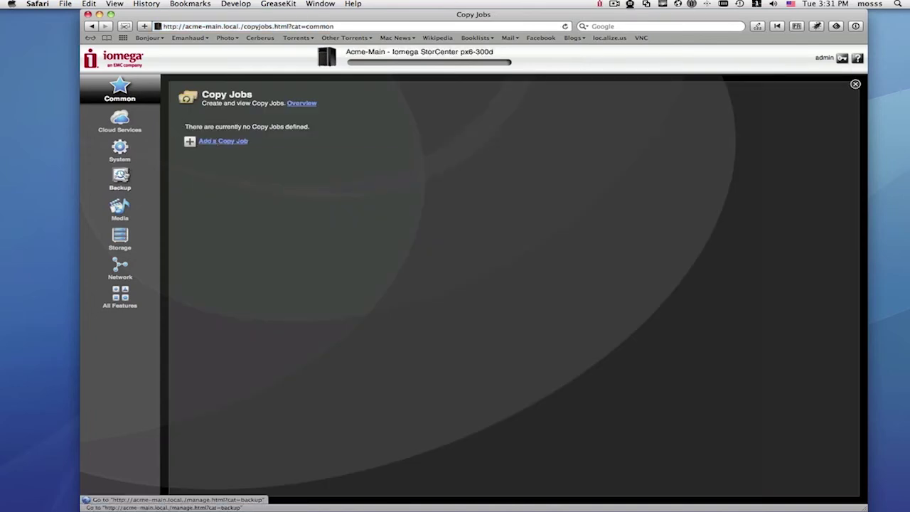
left_click(121, 177)
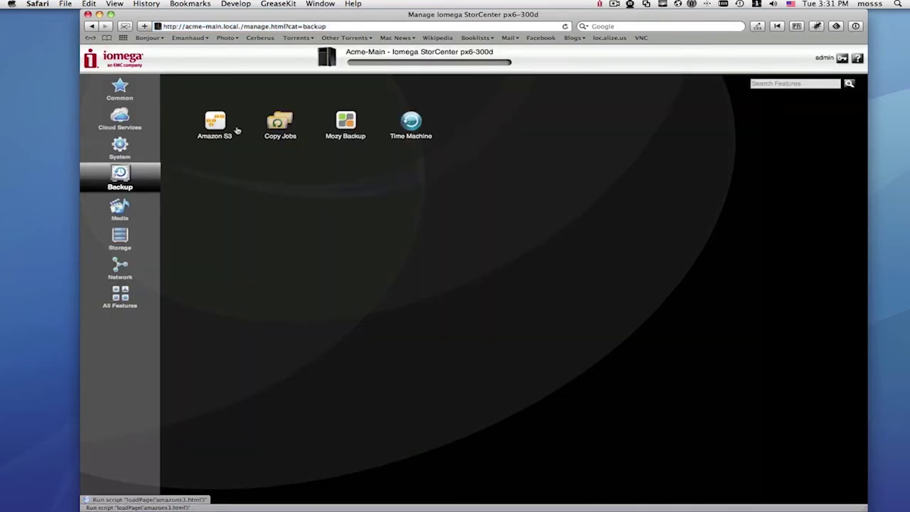
left_click(282, 127)
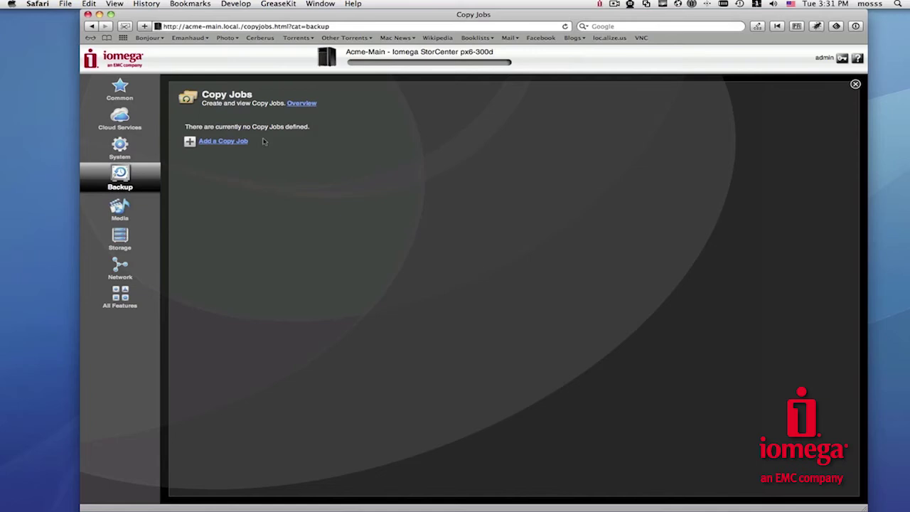
Step: Add a copy job named 'Main to Second' copying Acme-Main's Documents folder
left_click(246, 142)
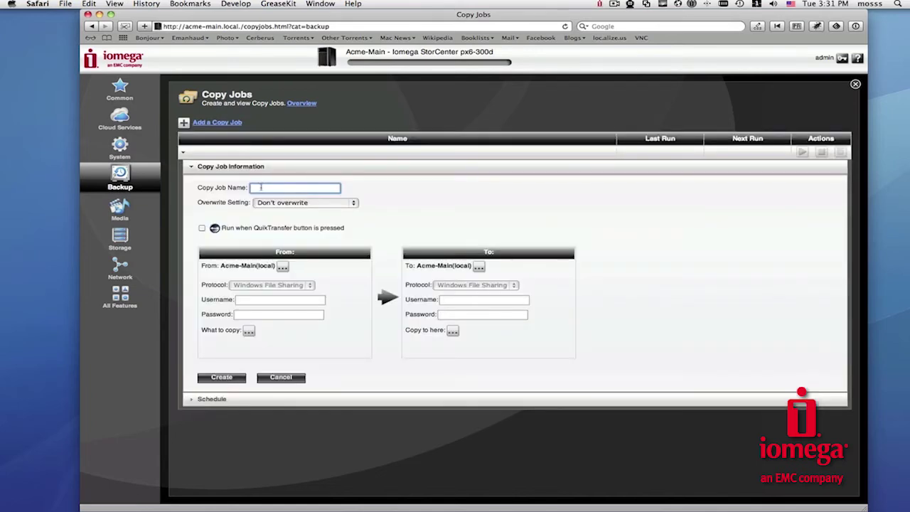
type("Main to Second")
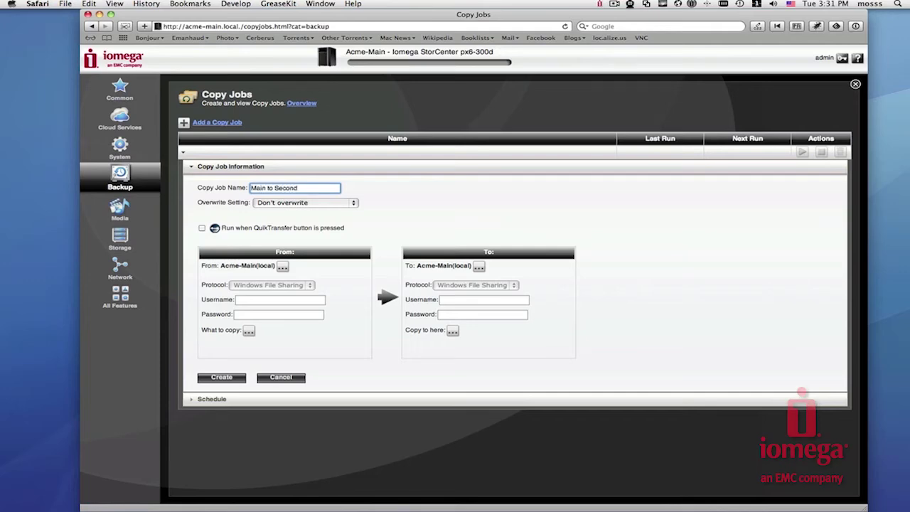
left_click(369, 221)
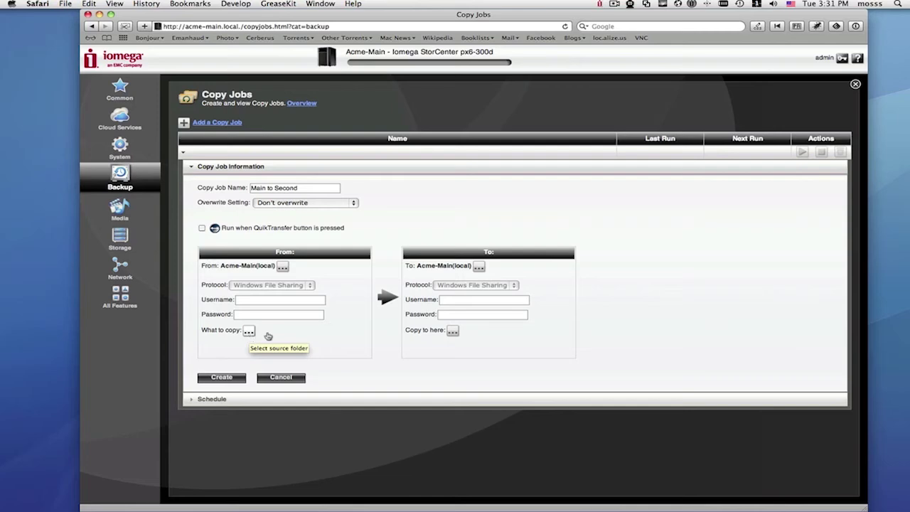
left_click(249, 331)
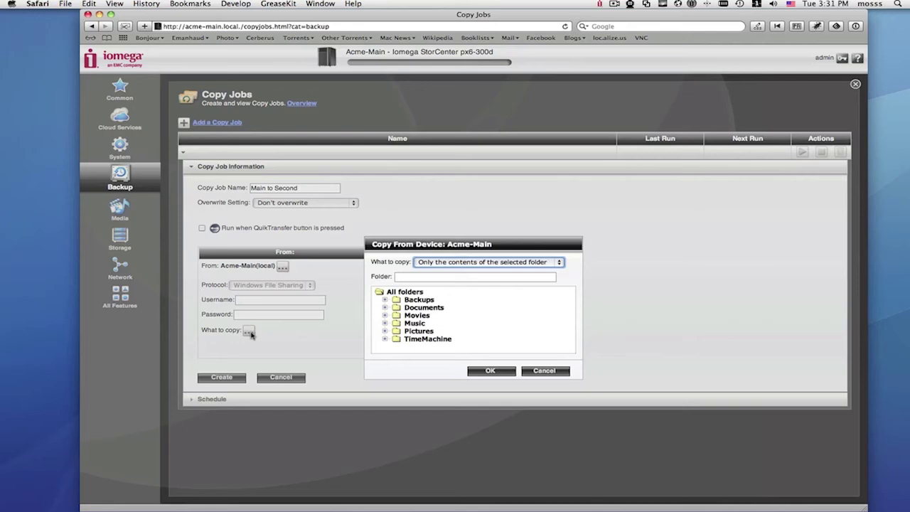
left_click(423, 307)
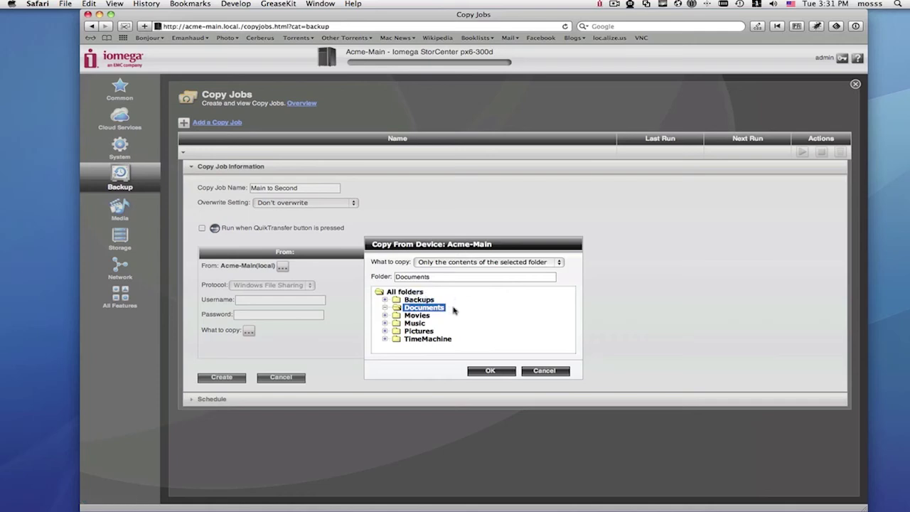
left_click(490, 370)
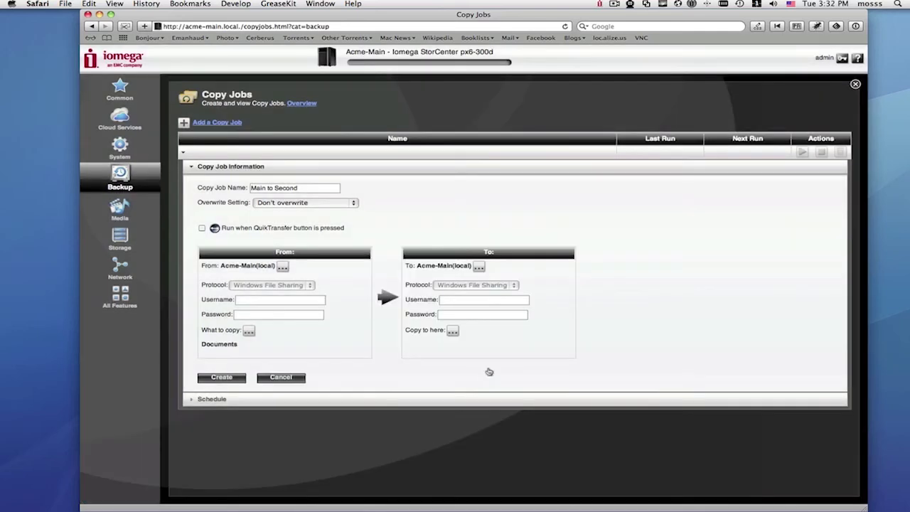
Step: Set ACME-REMOTE as the copy job's destination device
left_click(480, 267)
left_click(460, 284)
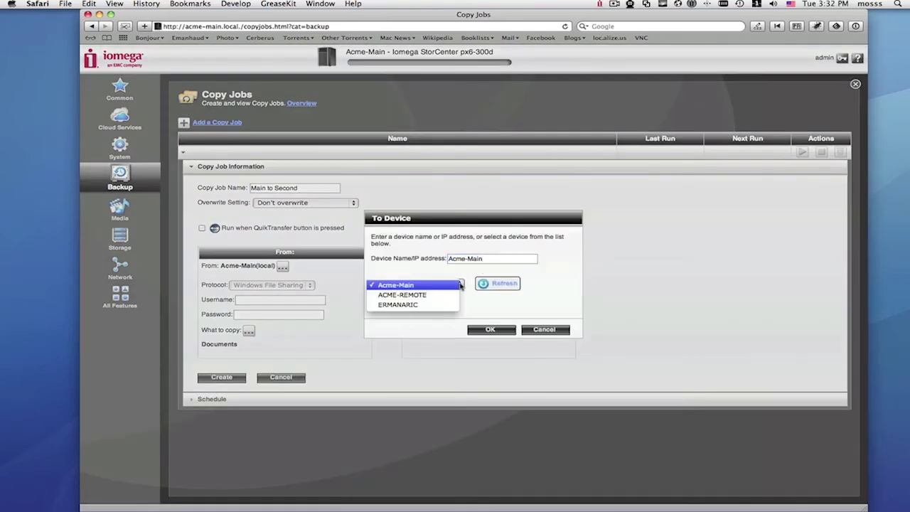
left_click(456, 295)
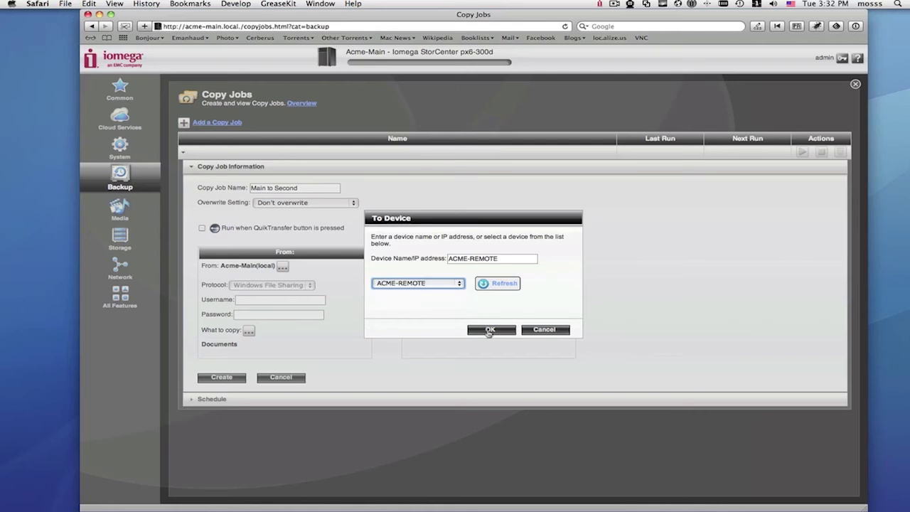
left_click(489, 330)
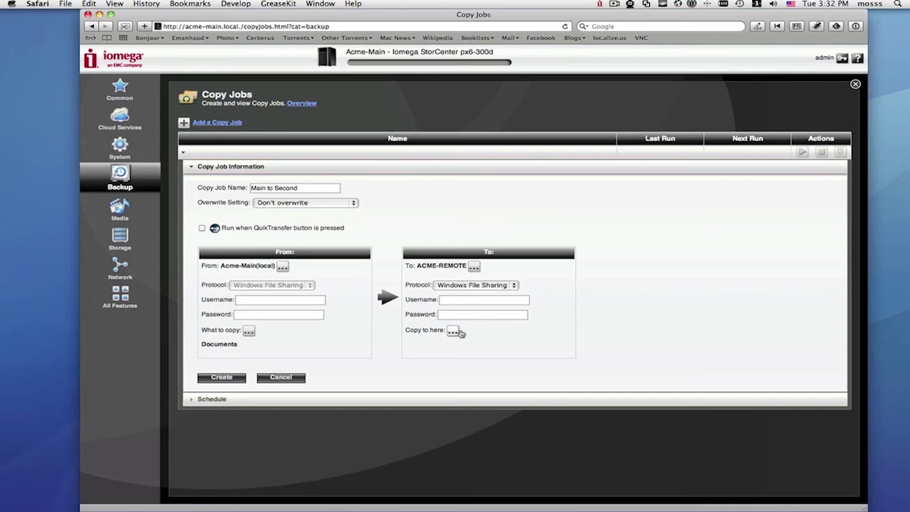
Step: Choose Documents on ACME-REMOTE as the destination folder and create the job
left_click(453, 331)
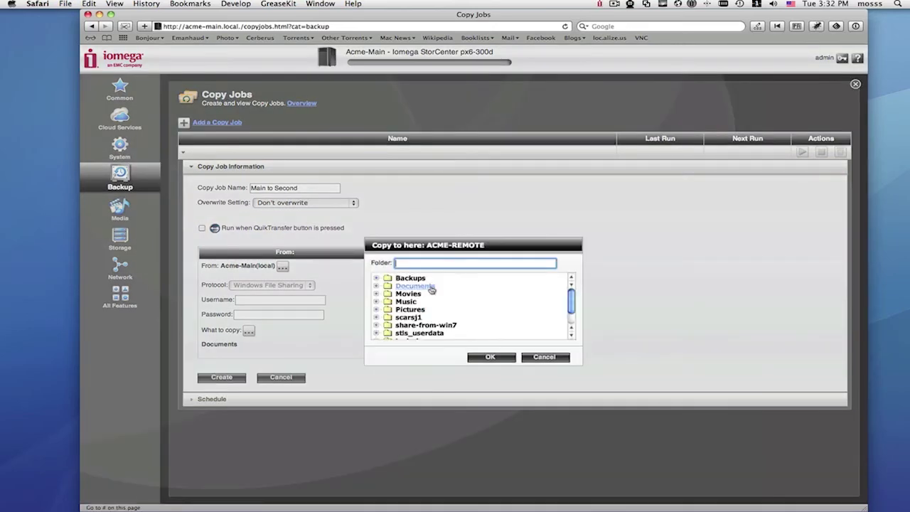
left_click(413, 286)
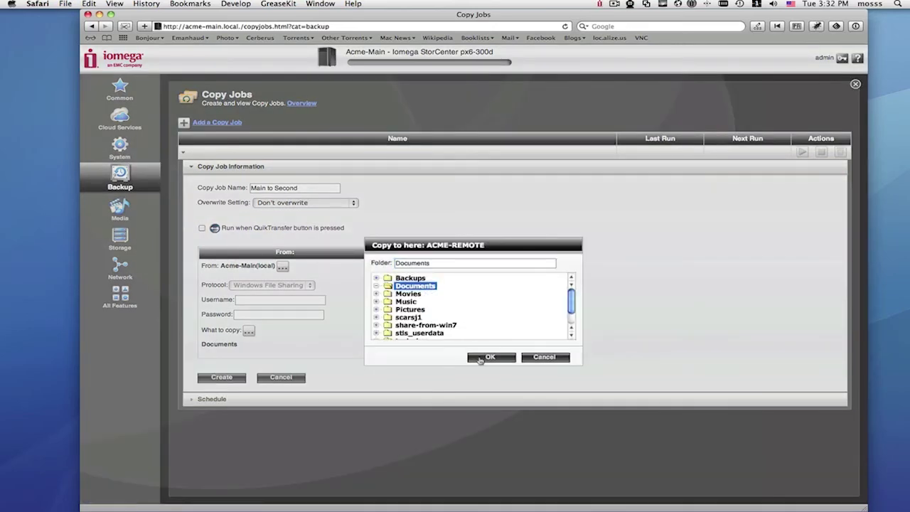
left_click(489, 357)
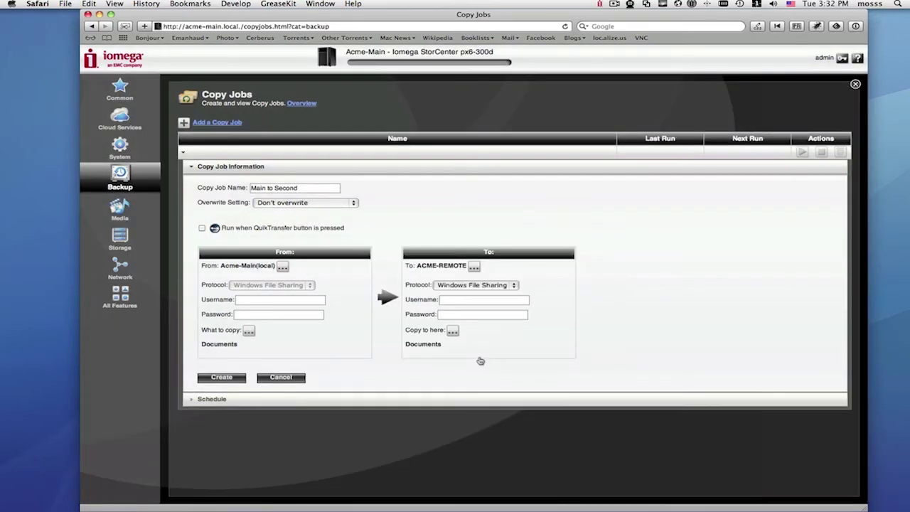
left_click(234, 379)
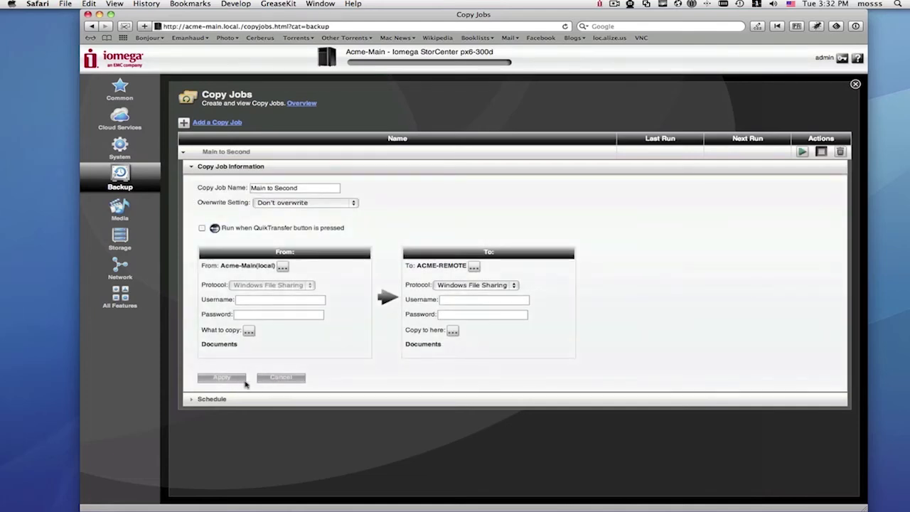
left_click(212, 400)
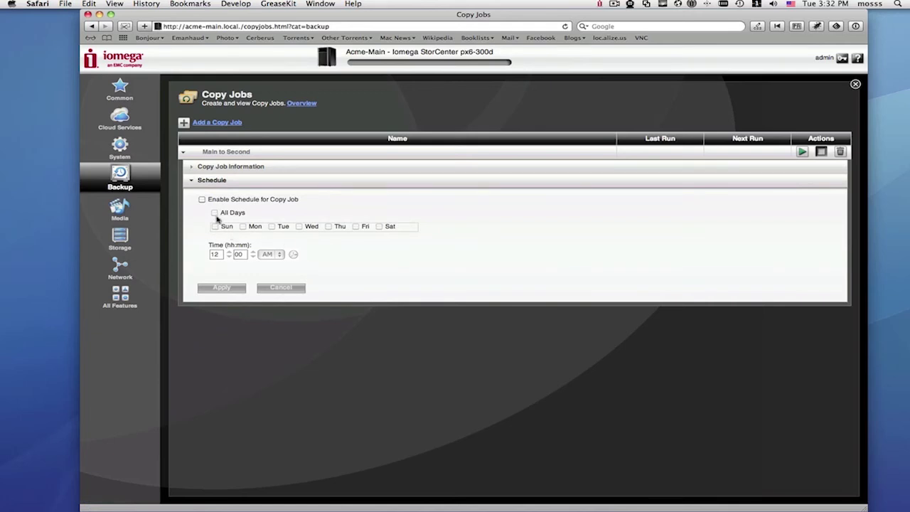
Step: Schedule Main to Second to run on all days at 02 AM
left_click(202, 199)
left_click(215, 214)
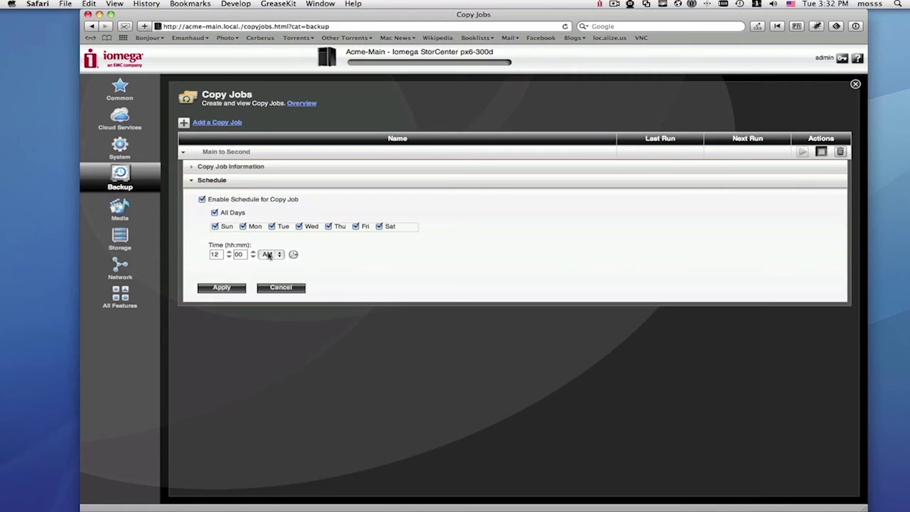
left_click(214, 255)
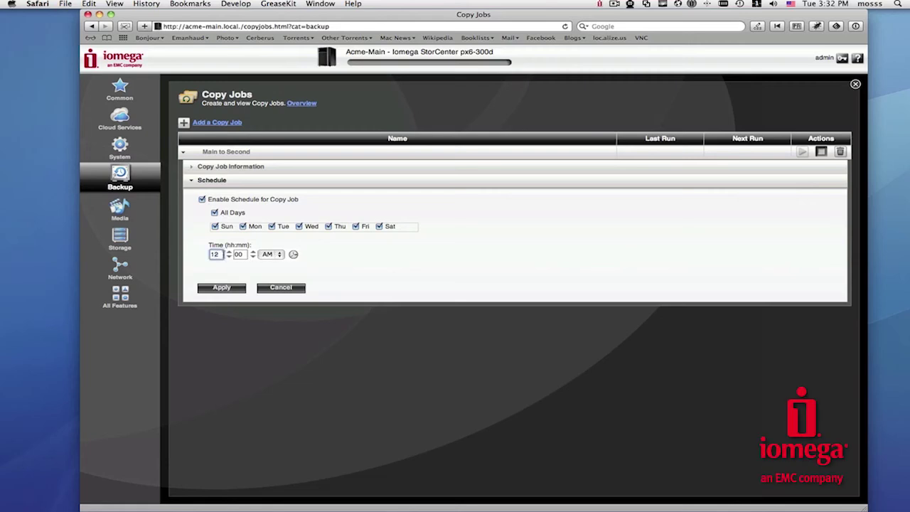
type("02")
left_click(222, 288)
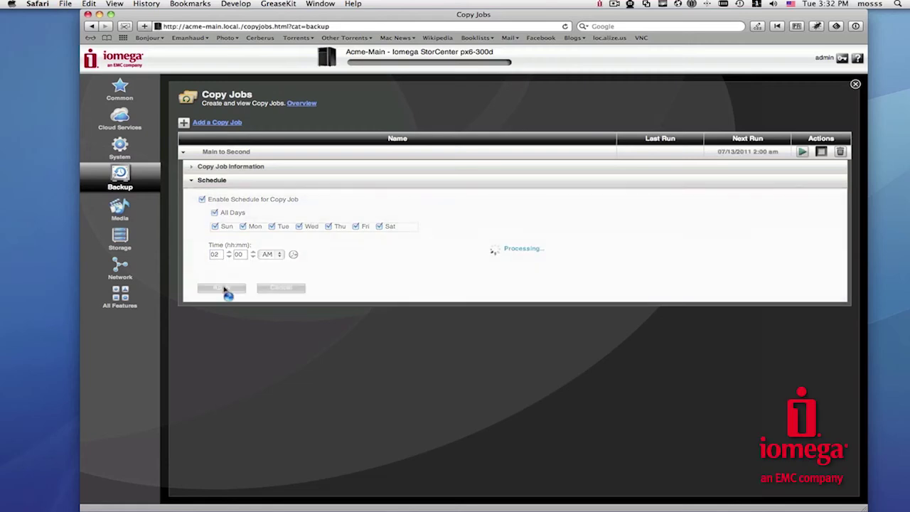